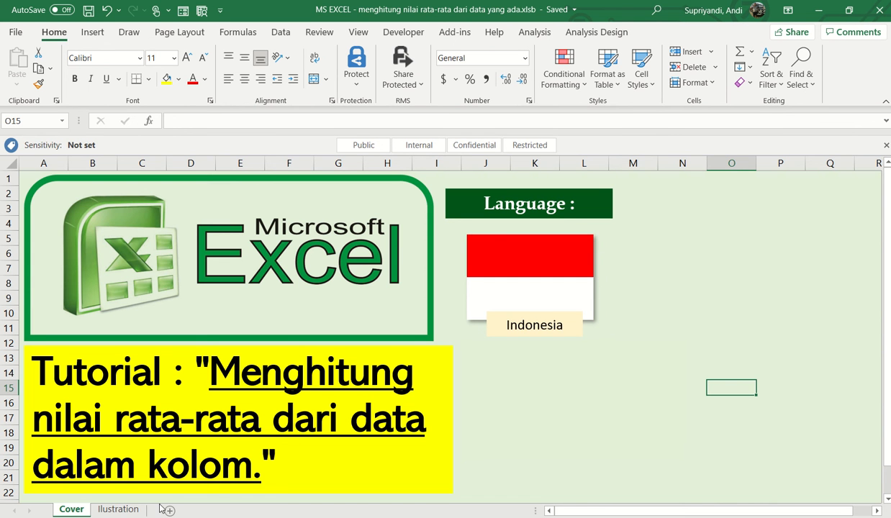
# - Open the Ilustration sheet and examine the harvest data in columns A to D, including the first farmer's name and quantity
pyautogui.click(122, 509)
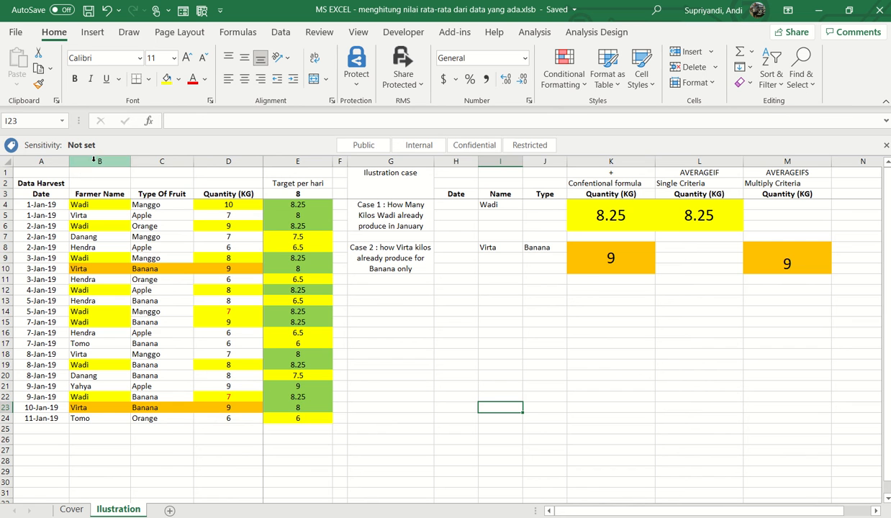
pyautogui.moveTo(44, 160); pyautogui.dragTo(204, 192)
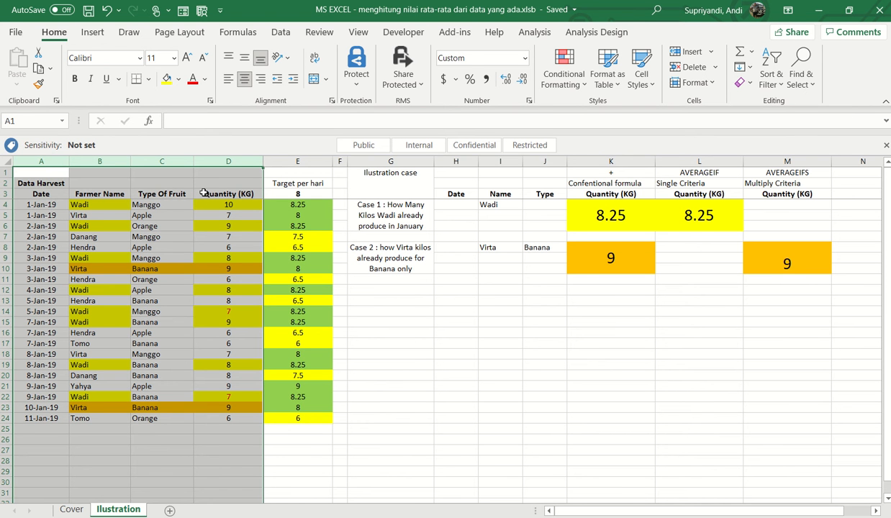
pyautogui.click(93, 205)
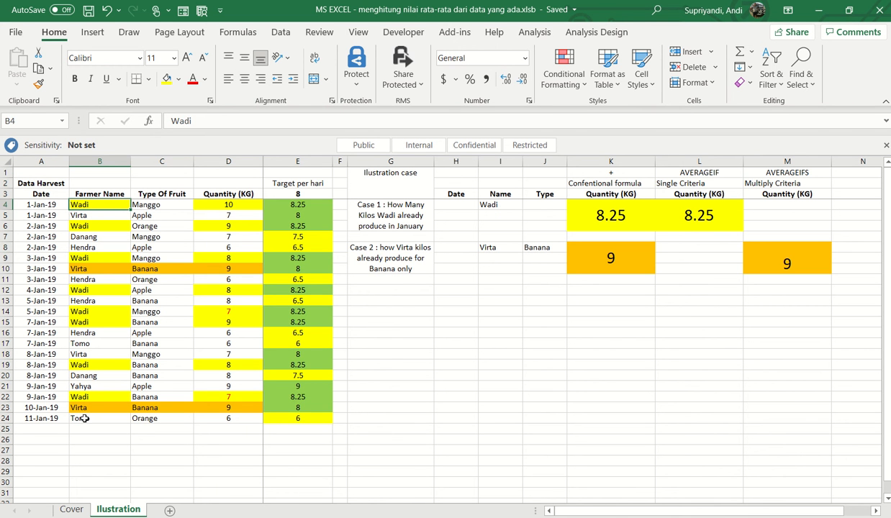
pyautogui.click(232, 205)
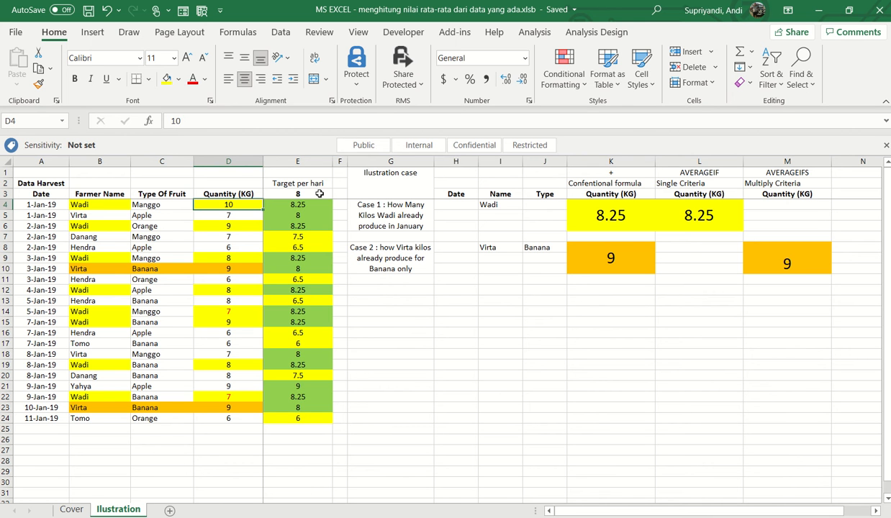
# - Examine the other farmers' entries in column B and their harvested quantities in column D
pyautogui.click(85, 238)
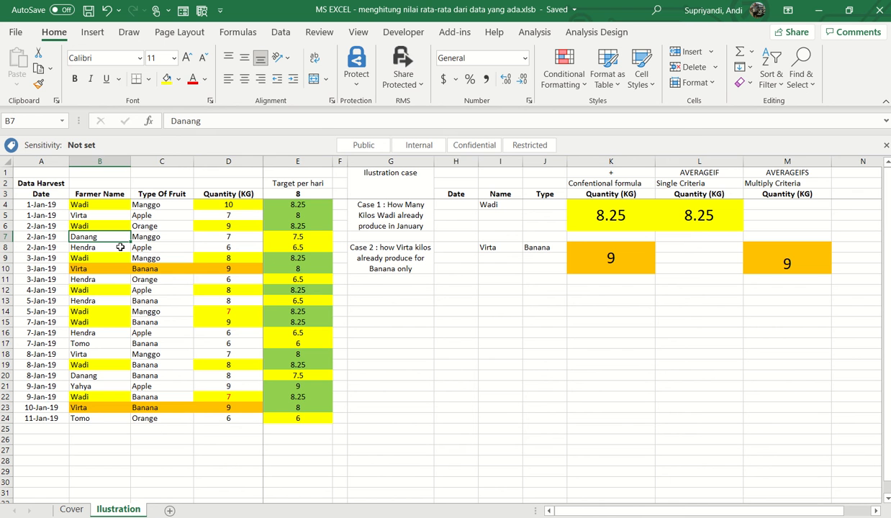
pyautogui.click(229, 376)
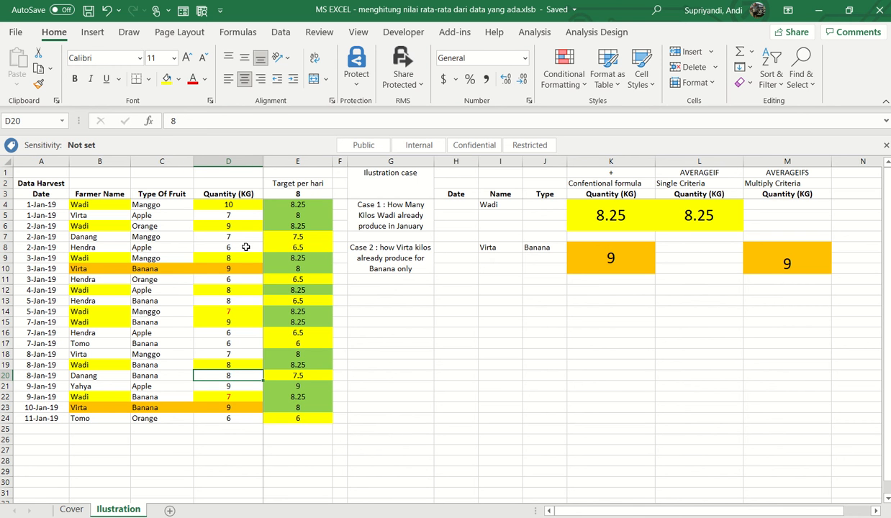
pyautogui.click(105, 279)
pyautogui.click(95, 426)
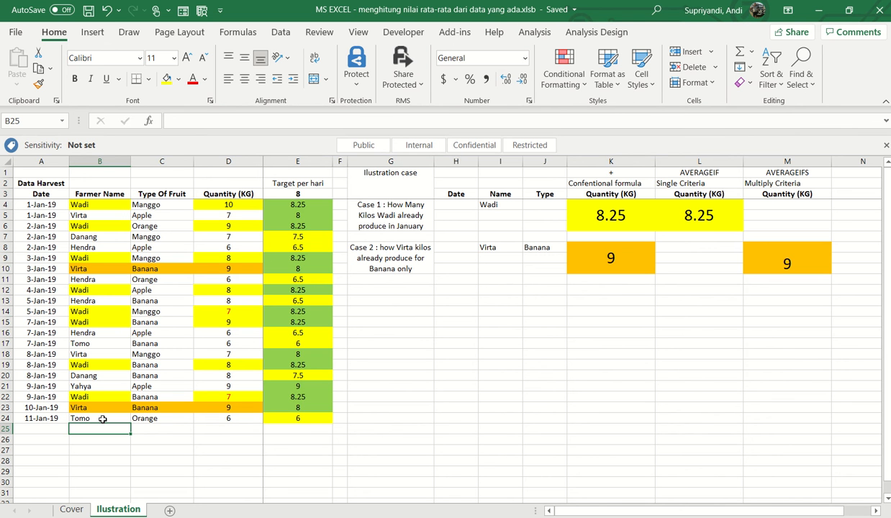
pyautogui.click(94, 301)
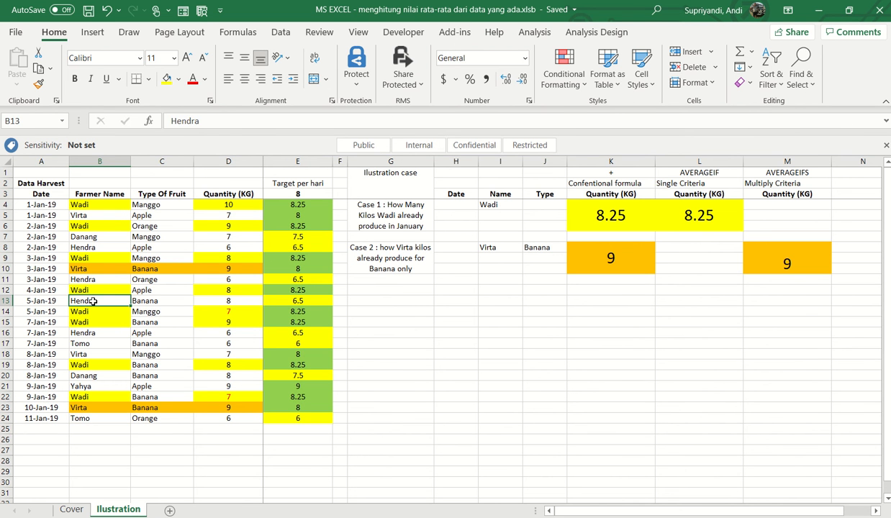
pyautogui.click(215, 303)
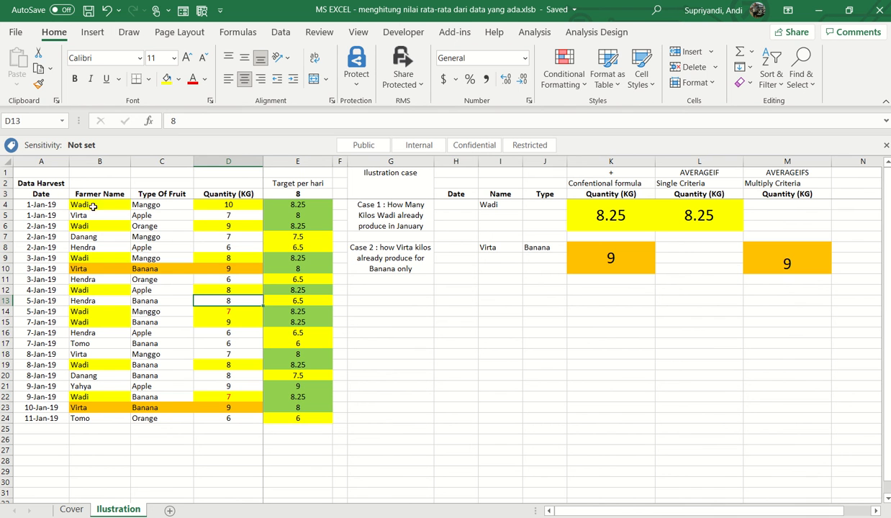
pyautogui.click(240, 156)
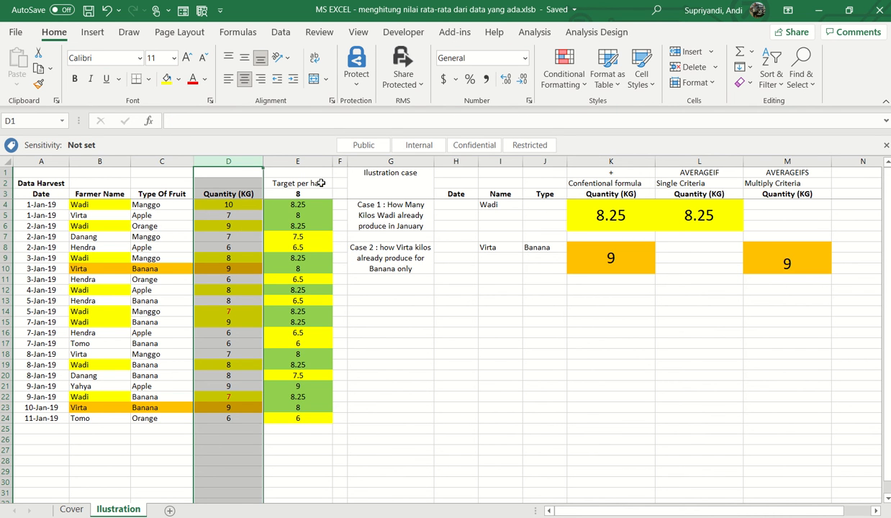
# - Examine the conventional average formula for Case 1 in K4, its source quantities and the farmer name in I4
pyautogui.click(628, 223)
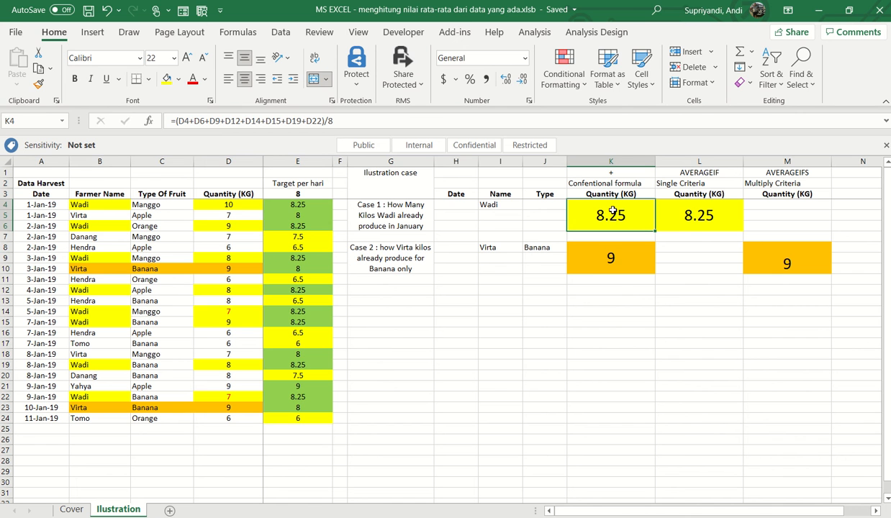
pyautogui.doubleClick(612, 210)
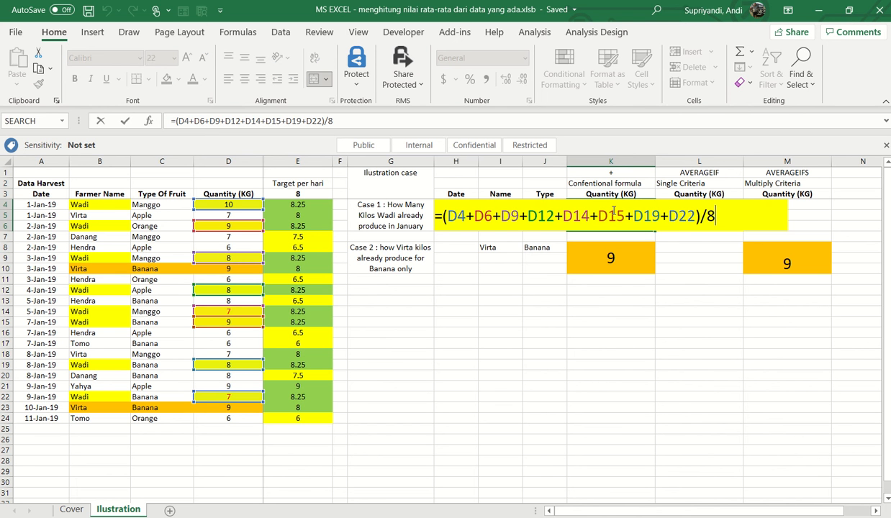
pyautogui.press('Escape')
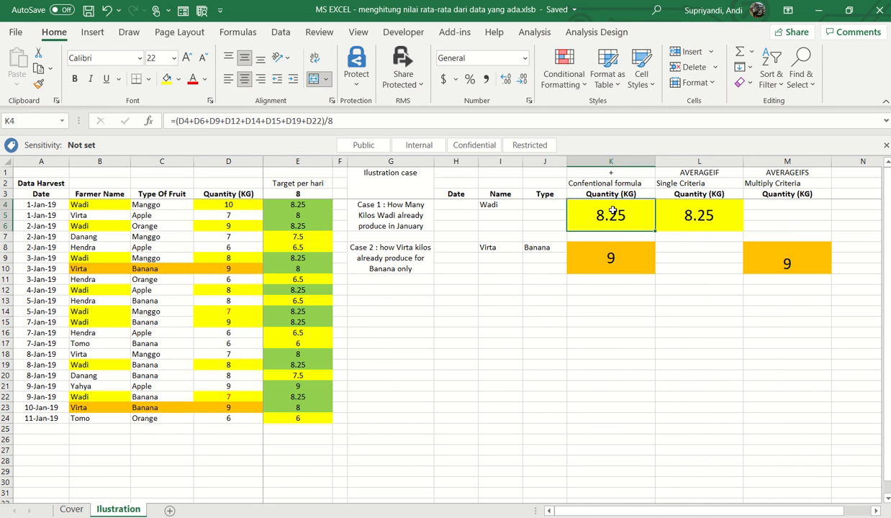
pyautogui.click(500, 205)
pyautogui.click(601, 218)
pyautogui.press('F2')
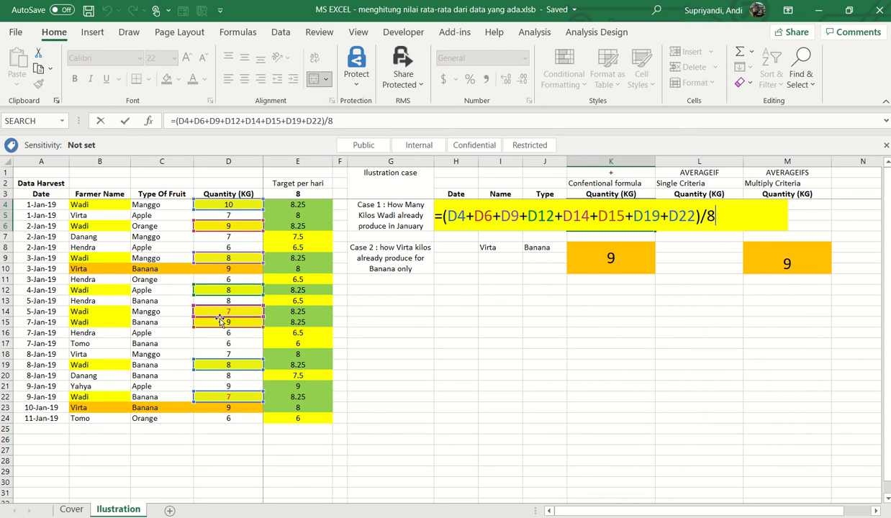
pyautogui.press('Return')
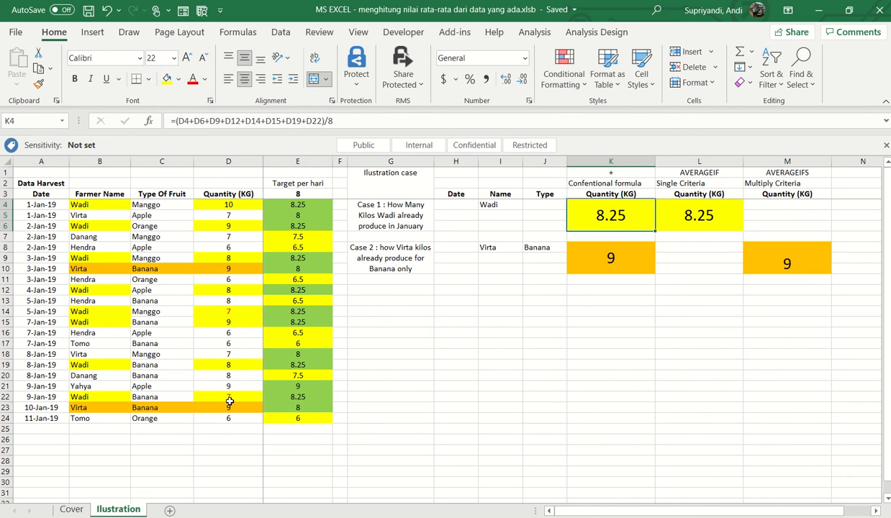
pyautogui.press('Up')
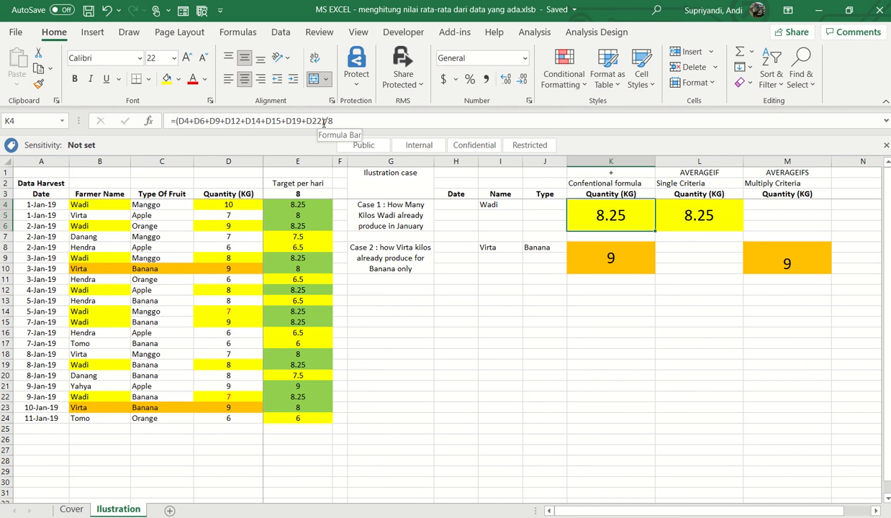
# - Examine the AVERAGEIF formula in L4, going through its range, criteria and average range arguments
pyautogui.click(715, 172)
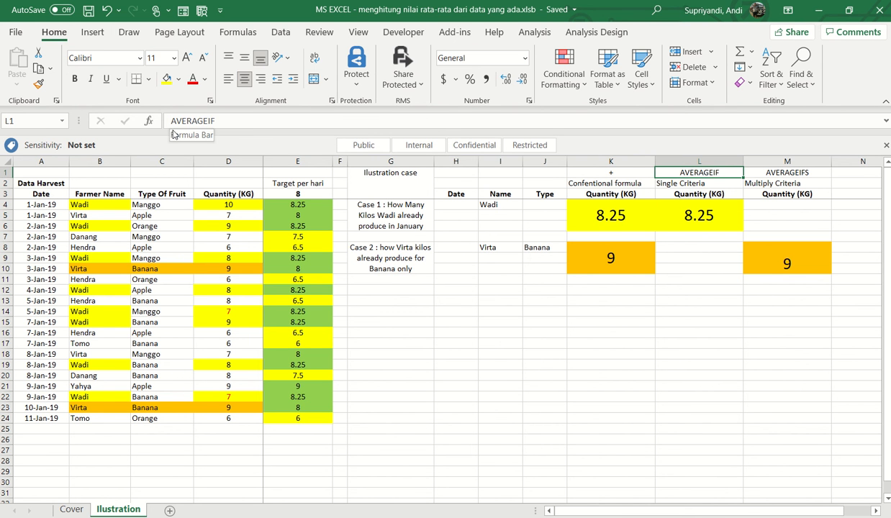
pyautogui.click(710, 220)
pyautogui.doubleClick(711, 221)
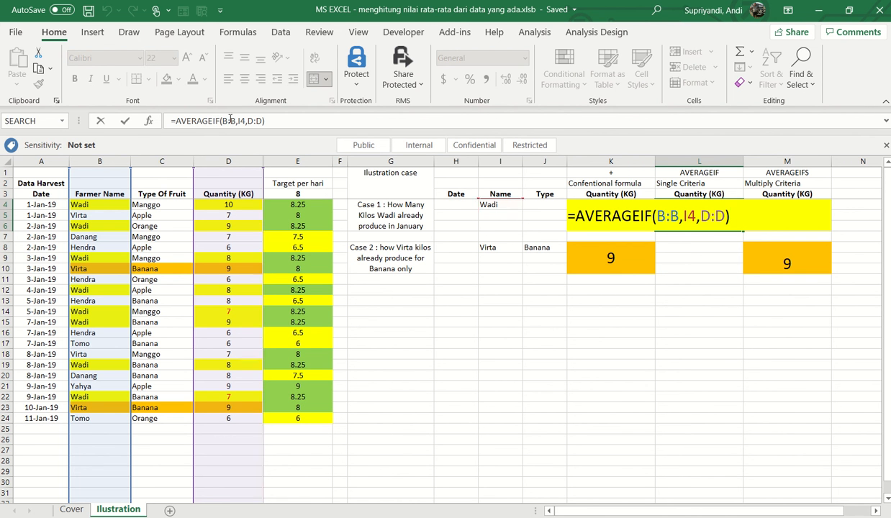
pyautogui.click(221, 121)
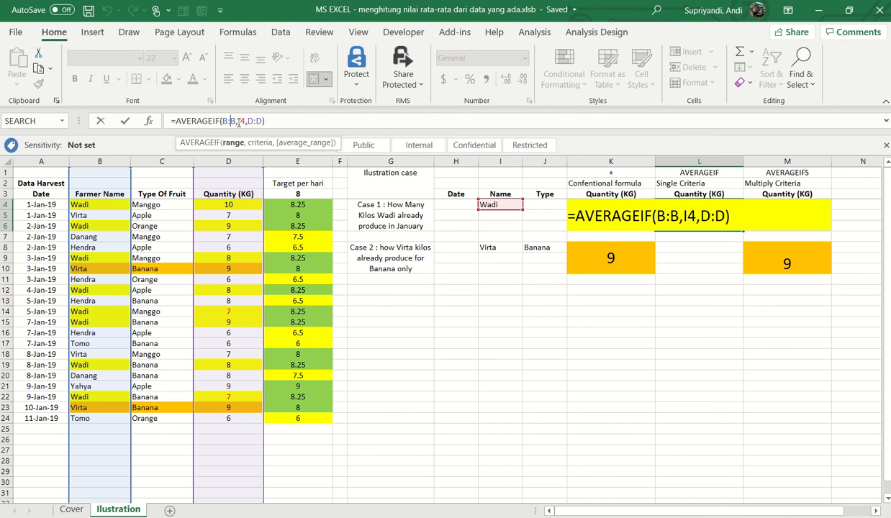
pyautogui.click(237, 118)
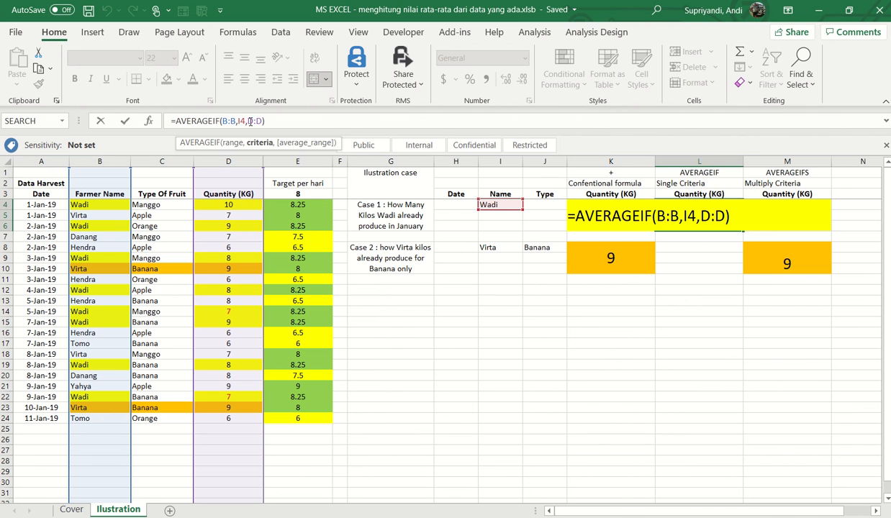
pyautogui.press('Right')
pyautogui.press('Right')
pyautogui.press('Right')
pyautogui.click(234, 162)
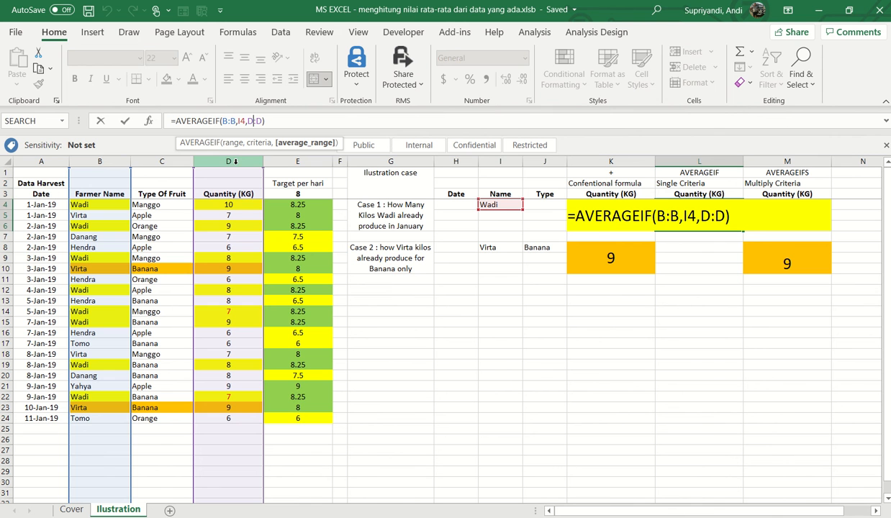
pyautogui.press('Return')
pyautogui.press('Up')
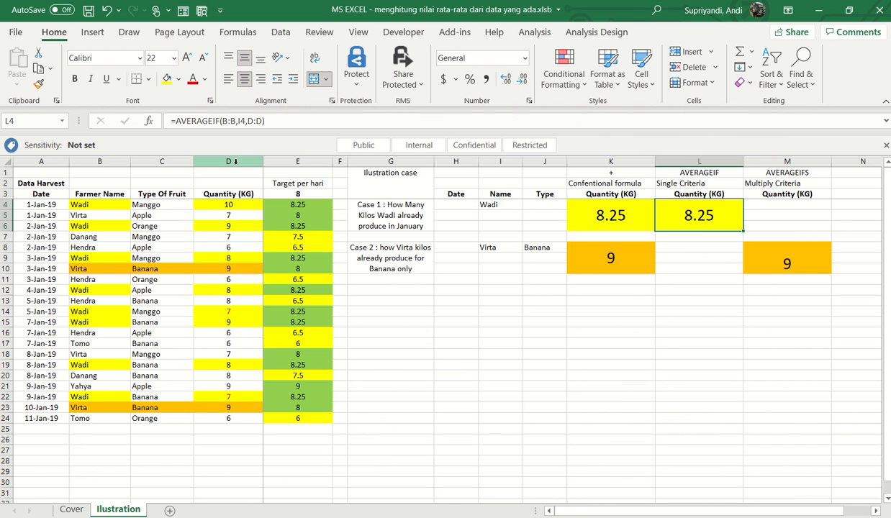
# - Examine the conventional Case 2 formula in K8, its name and fruit criteria in I8 and J8, and the related fruit entries in column C
pyautogui.click(799, 173)
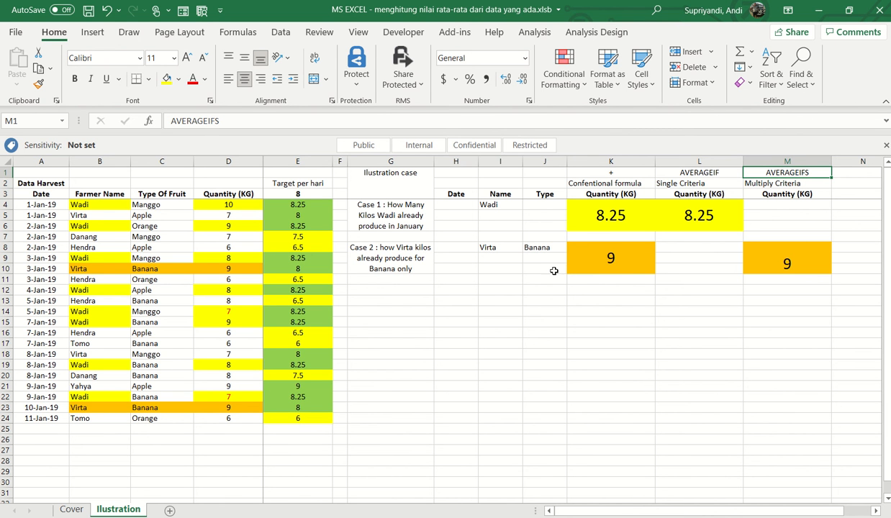
pyautogui.click(568, 253)
pyautogui.doubleClick(593, 268)
pyautogui.press('Escape')
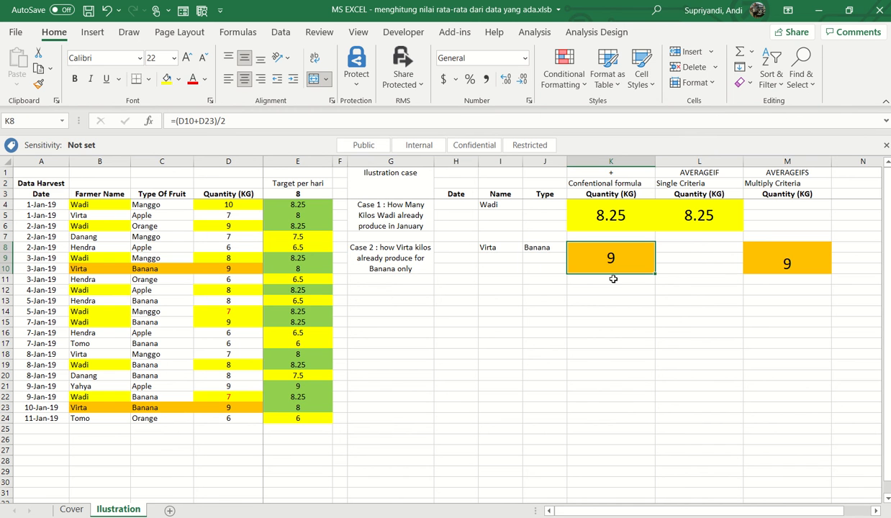
pyautogui.click(487, 246)
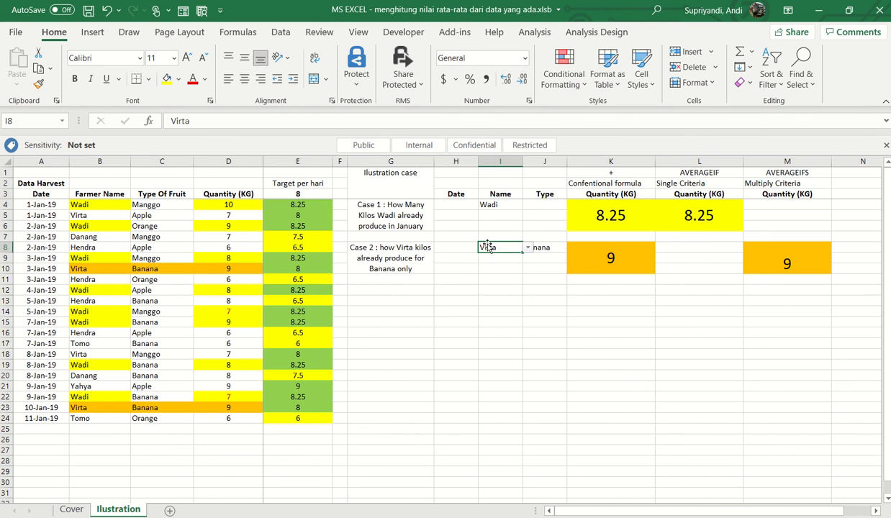
pyautogui.click(539, 245)
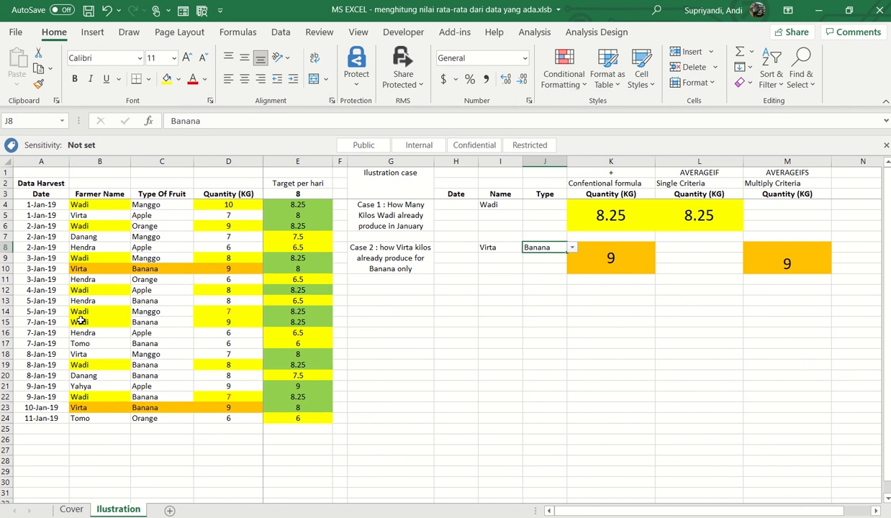
pyautogui.click(161, 278)
pyautogui.click(170, 271)
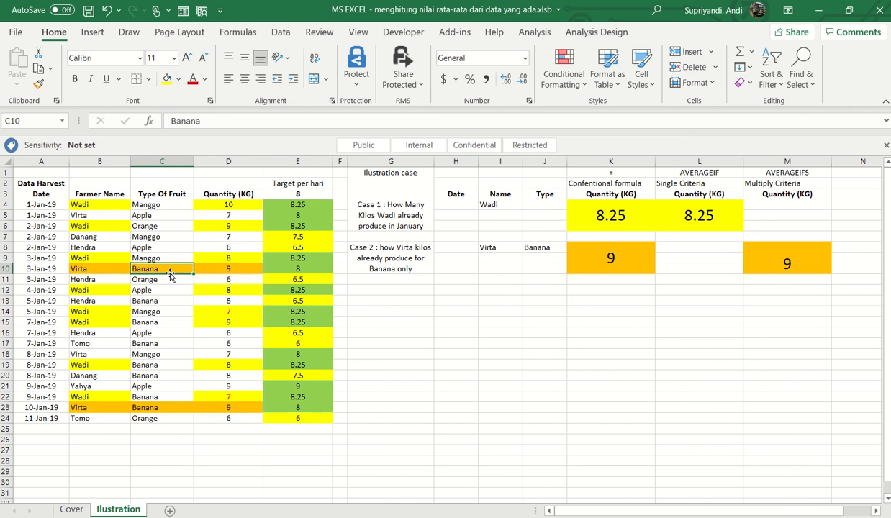
pyautogui.click(153, 353)
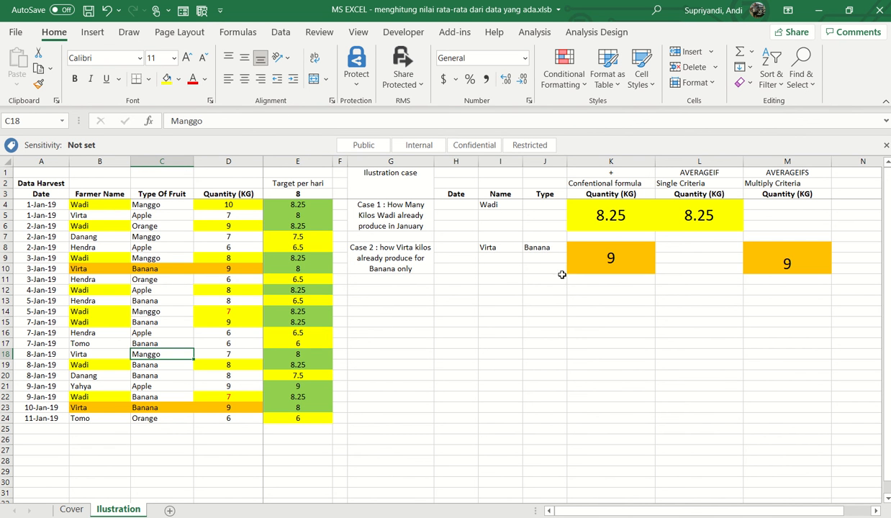
# - Examine the AVERAGEIFS formula in M8 and compare the single-criteria and multiple-criteria function headings in L1 and M1
pyautogui.click(758, 264)
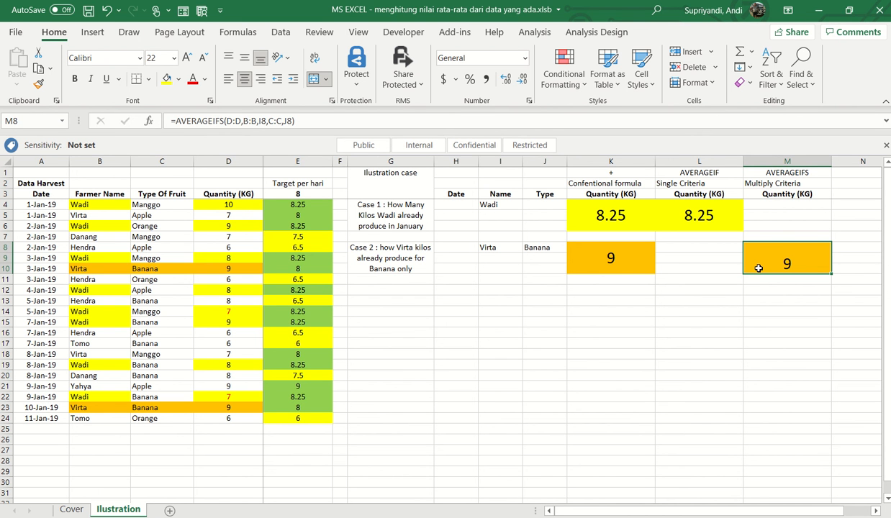
pyautogui.doubleClick(758, 268)
pyautogui.press('Escape')
pyautogui.click(701, 173)
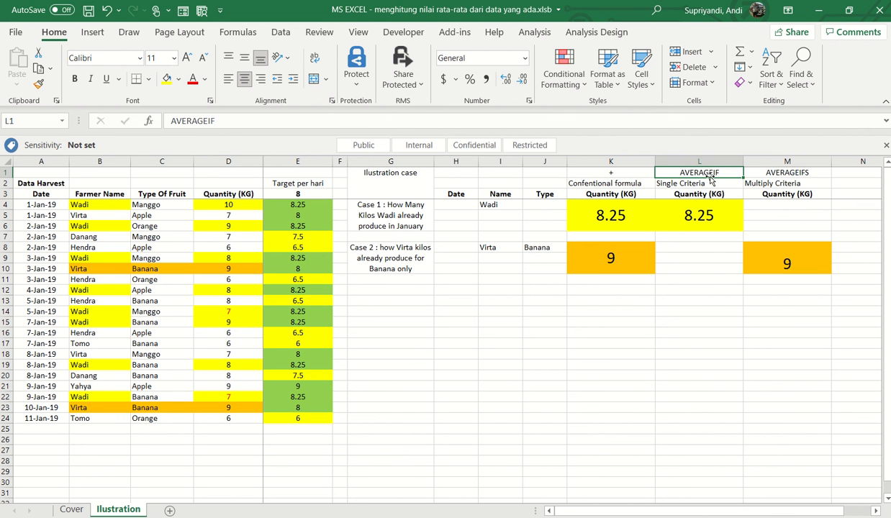
pyautogui.click(788, 173)
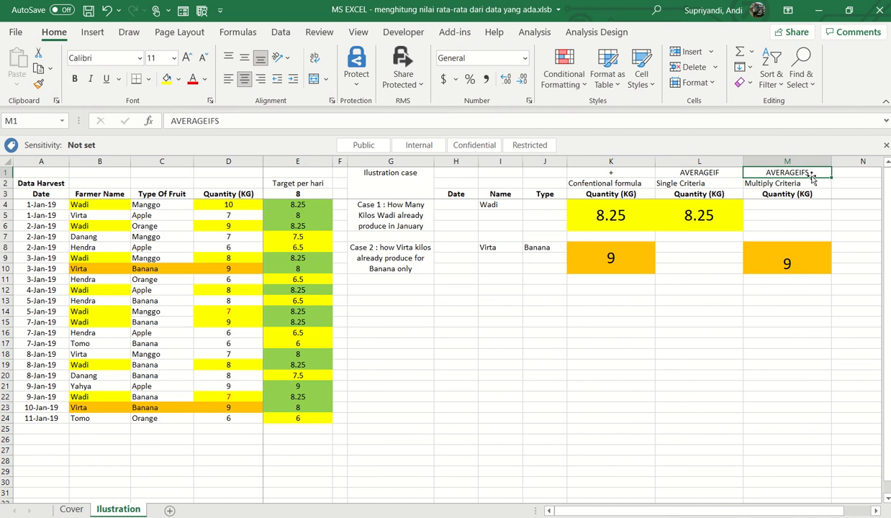
pyautogui.click(774, 261)
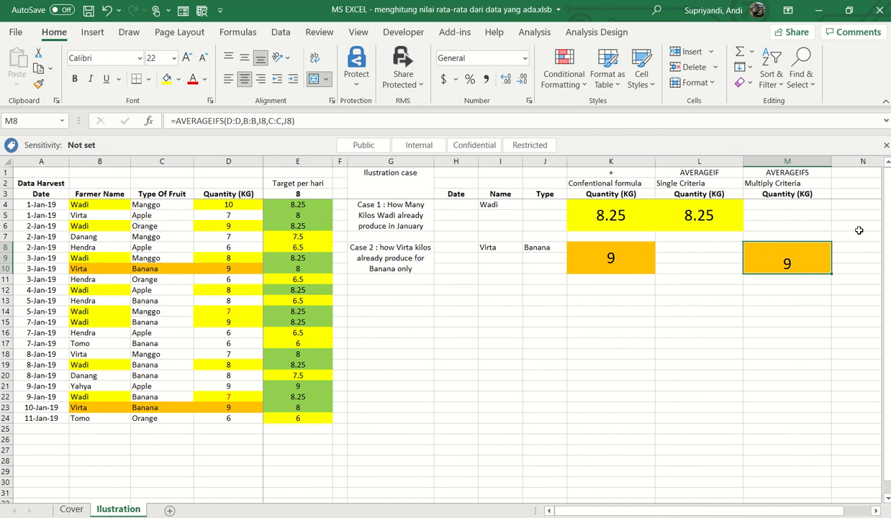
# - Review the position of the average range argument in the AVERAGEIF formula in L4, leaving the formula as is
pyautogui.click(710, 226)
pyautogui.click(259, 120)
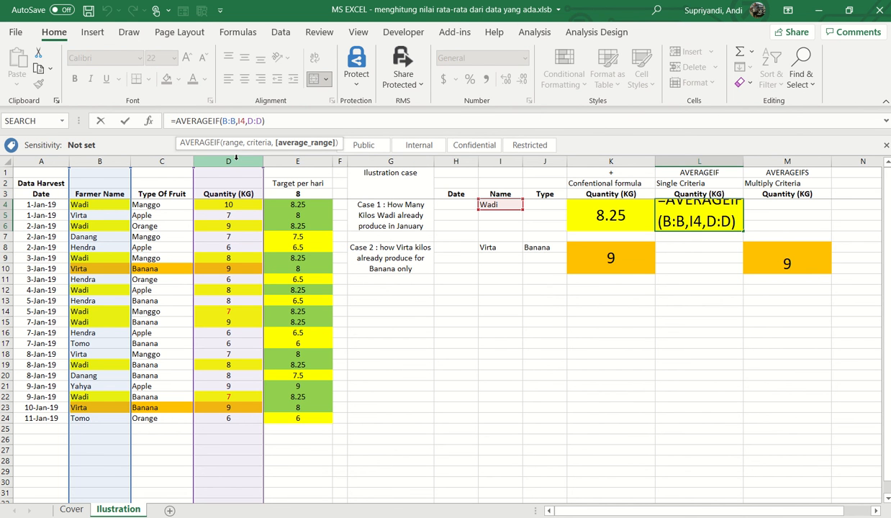
pyautogui.press('Escape')
# - Examine the AVERAGEIFS formula in M8 argument by argument: average range, first criteria range and criterion, second criteria range and criterion
pyautogui.click(793, 261)
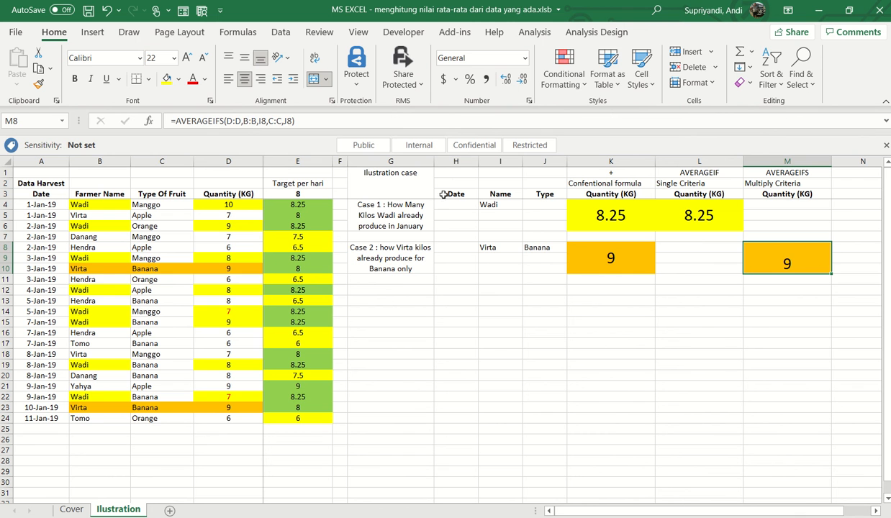
pyautogui.click(228, 120)
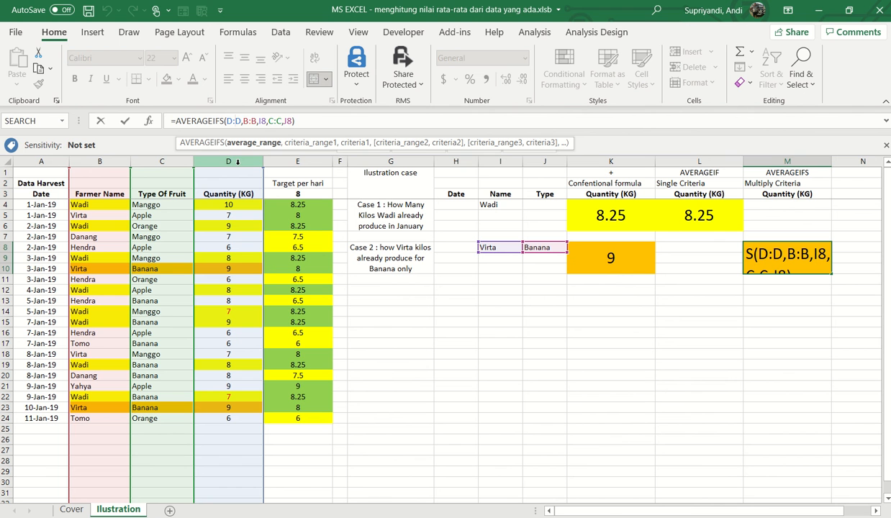
pyautogui.press('Right')
pyautogui.press('Right')
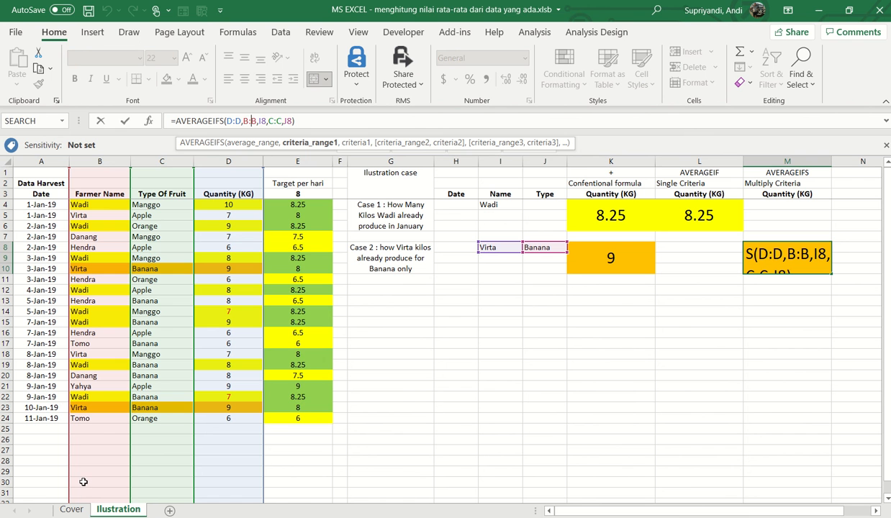
pyautogui.click(261, 120)
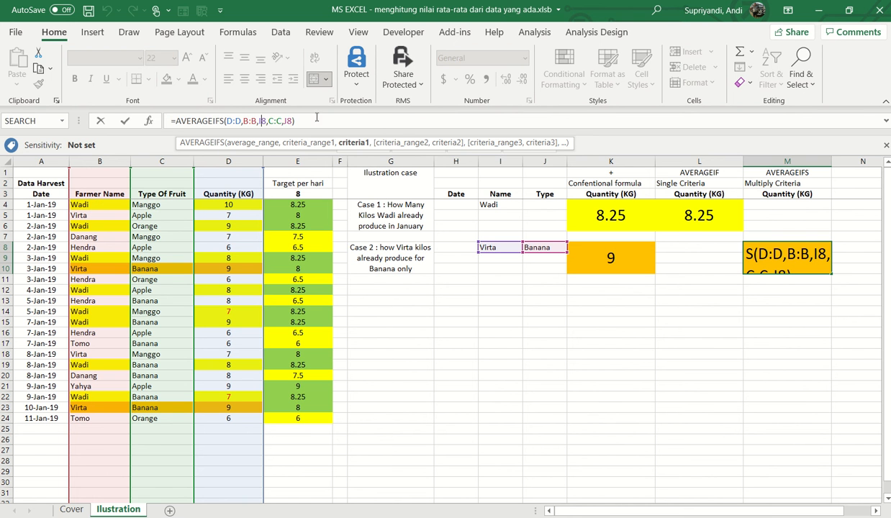
pyautogui.click(272, 120)
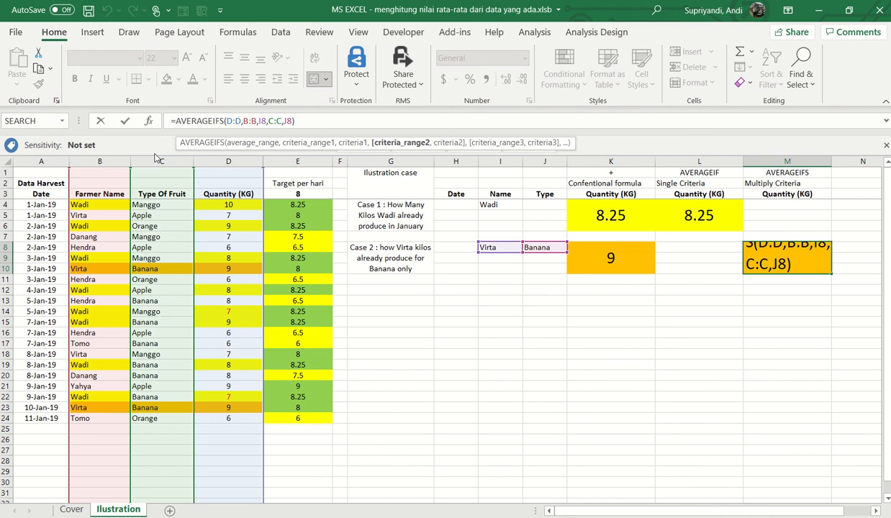
pyautogui.click(287, 120)
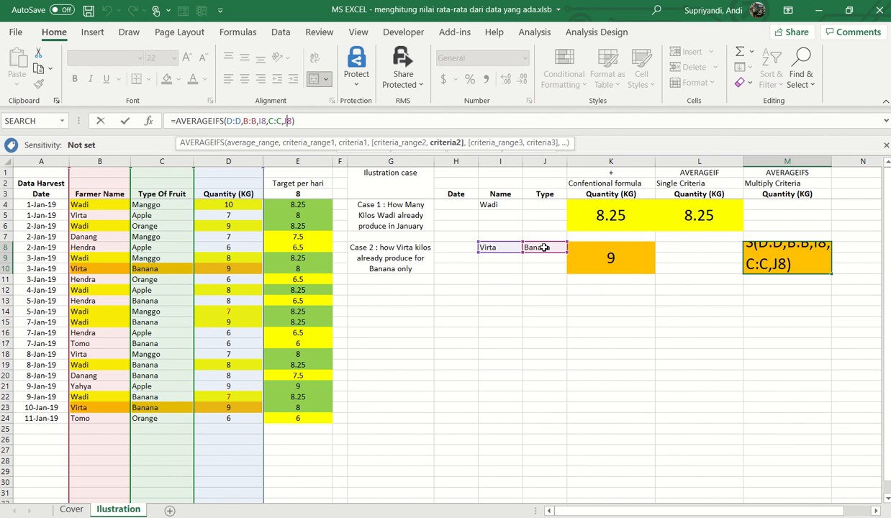
pyautogui.press('Return')
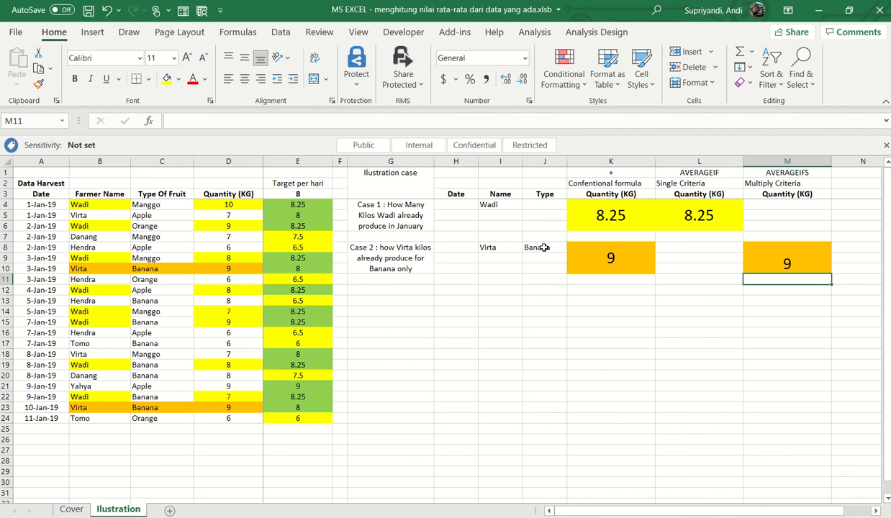
# - Change the Case 2 name criterion in I8 to the farmer name used in Case 1
pyautogui.press('Up')
pyautogui.press('Up')
pyautogui.press('Down')
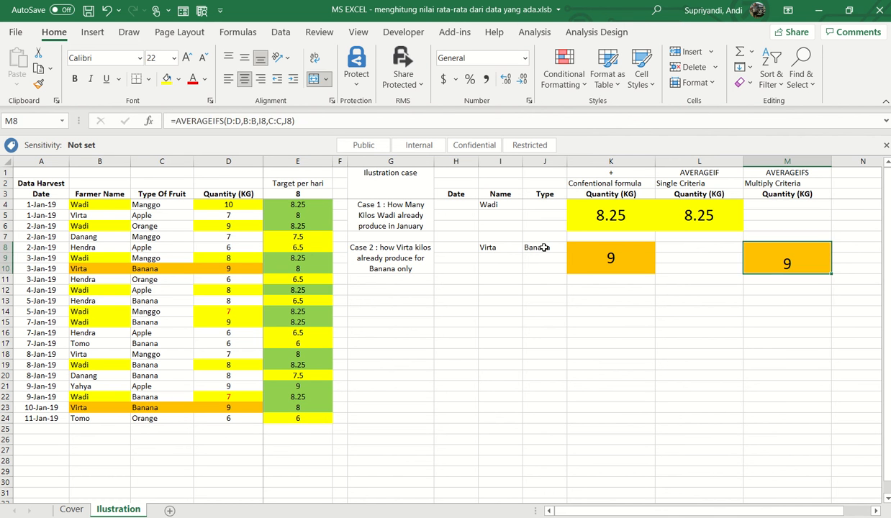
pyautogui.press('Left')
pyautogui.press('Left')
pyautogui.press('Left')
pyautogui.press('Left')
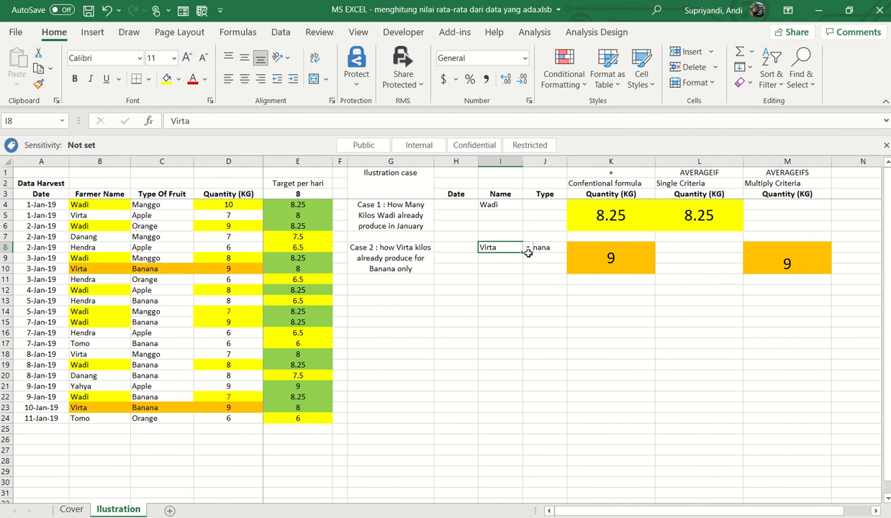
pyautogui.click(528, 251)
pyautogui.click(508, 249)
pyautogui.click(527, 248)
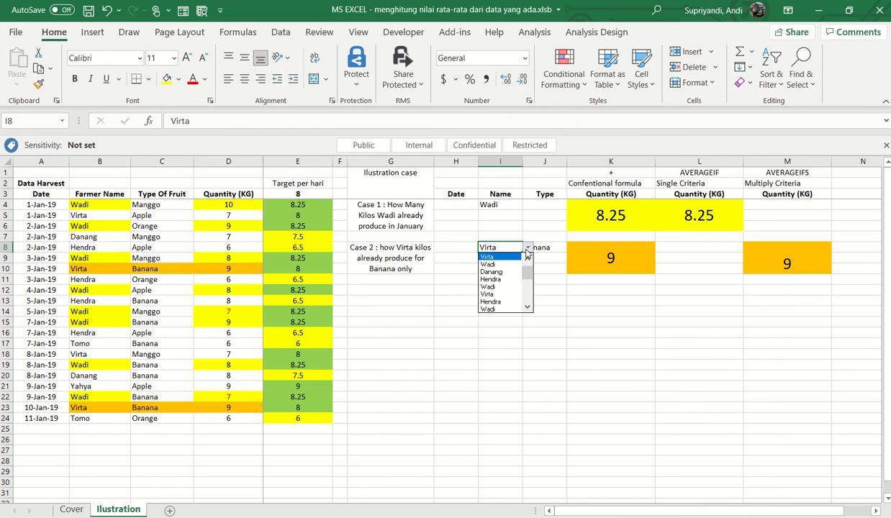
pyautogui.click(506, 265)
# - Set the Case 2 fruit type criterion in J8 to Manggo
pyautogui.click(547, 279)
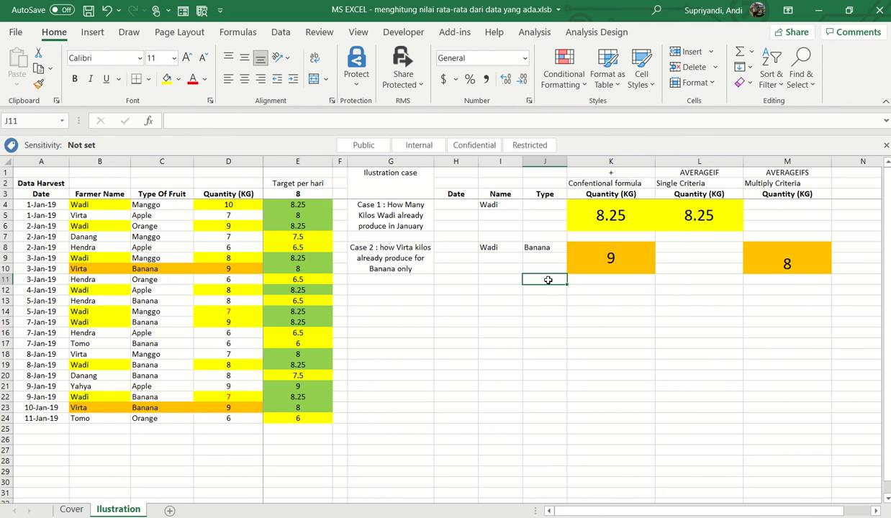
pyautogui.click(548, 255)
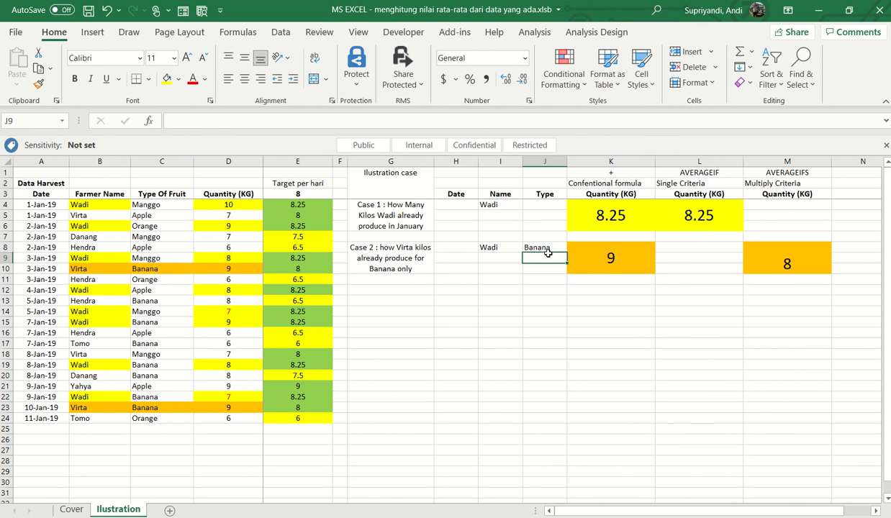
pyautogui.click(572, 248)
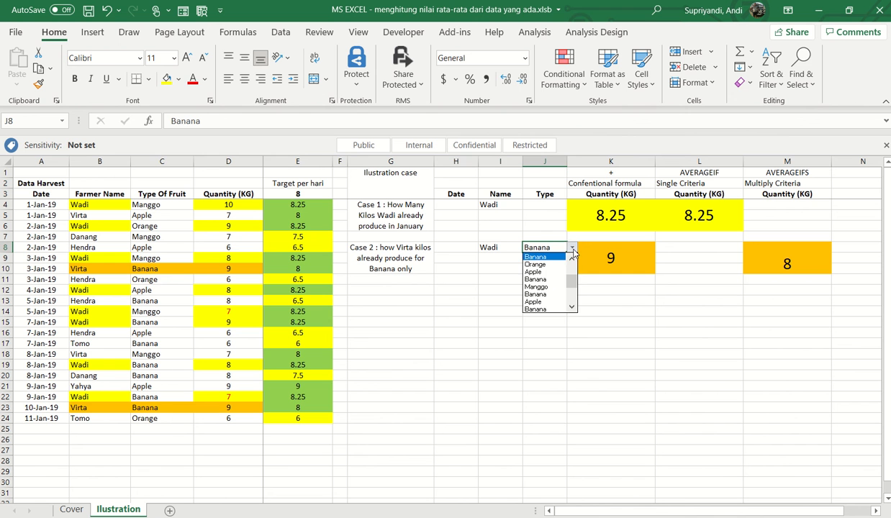
pyautogui.click(536, 286)
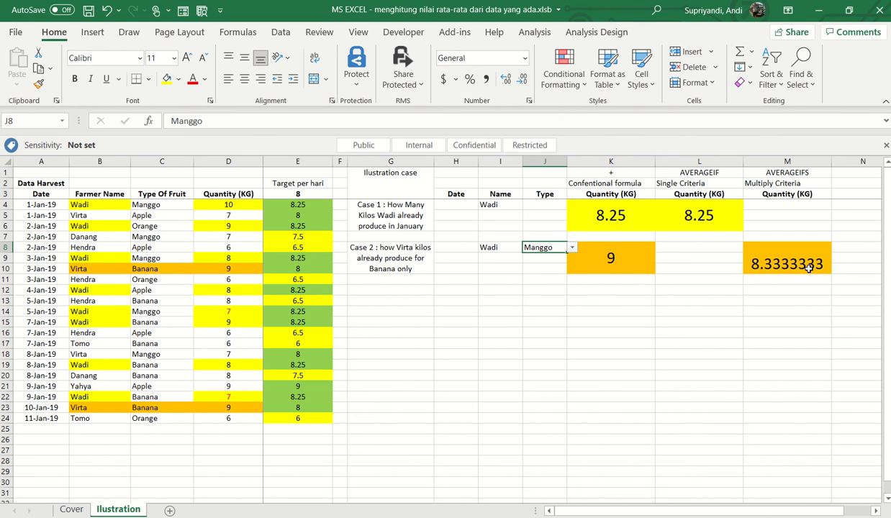
# - Compare the conventional formula in K8 and its source cells with the AVERAGEIFS formula in M8 under the changed criteria
pyautogui.click(649, 257)
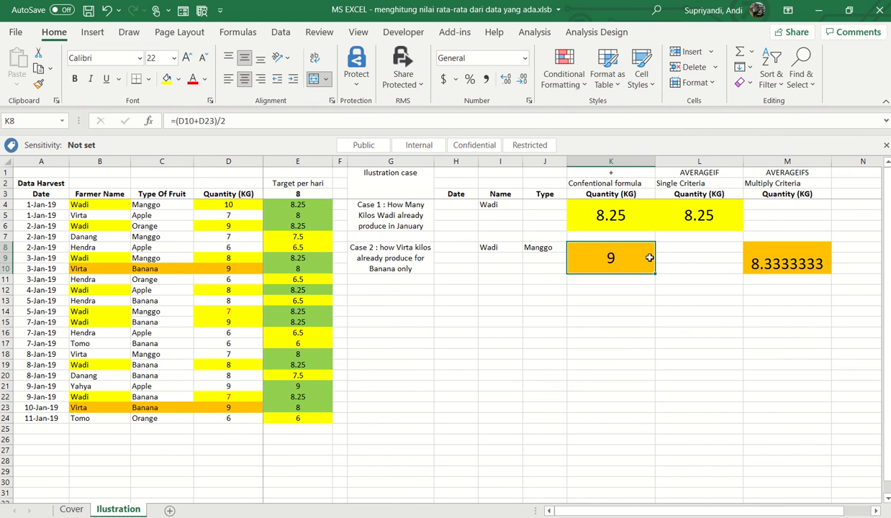
pyautogui.click(733, 254)
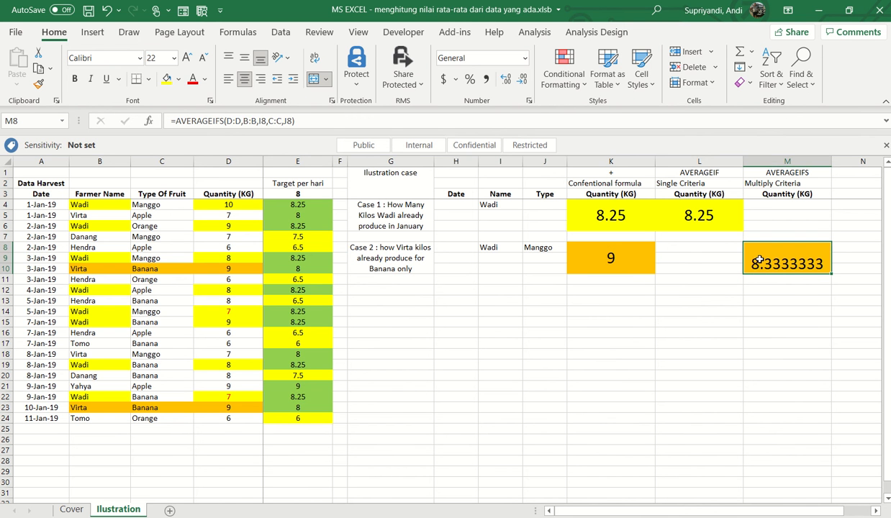
pyautogui.doubleClick(622, 264)
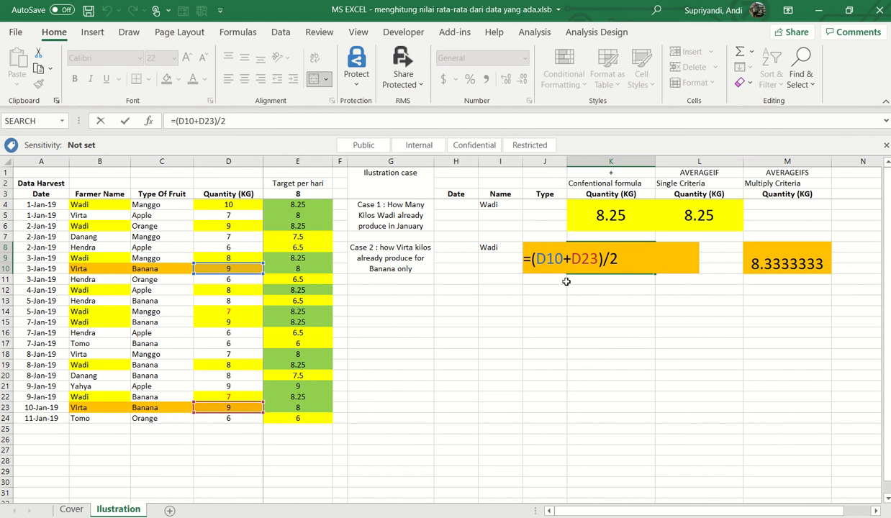
pyautogui.press('Escape')
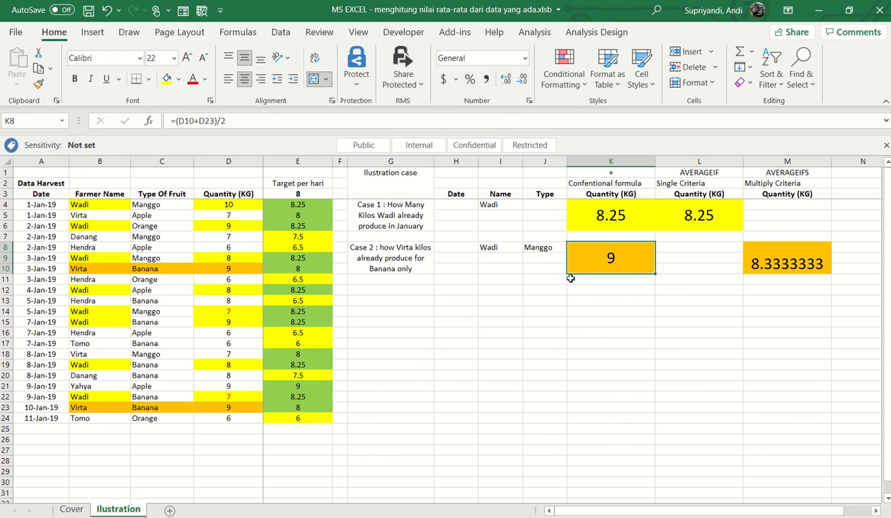
pyautogui.click(788, 261)
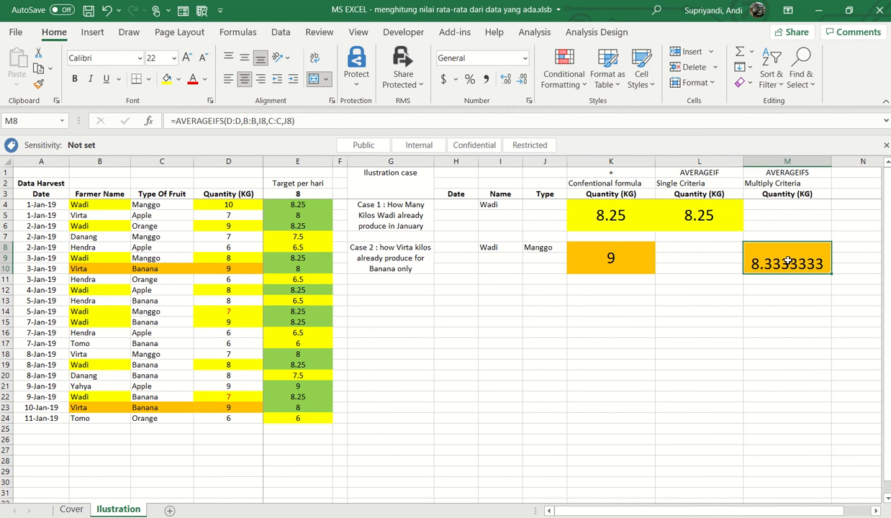